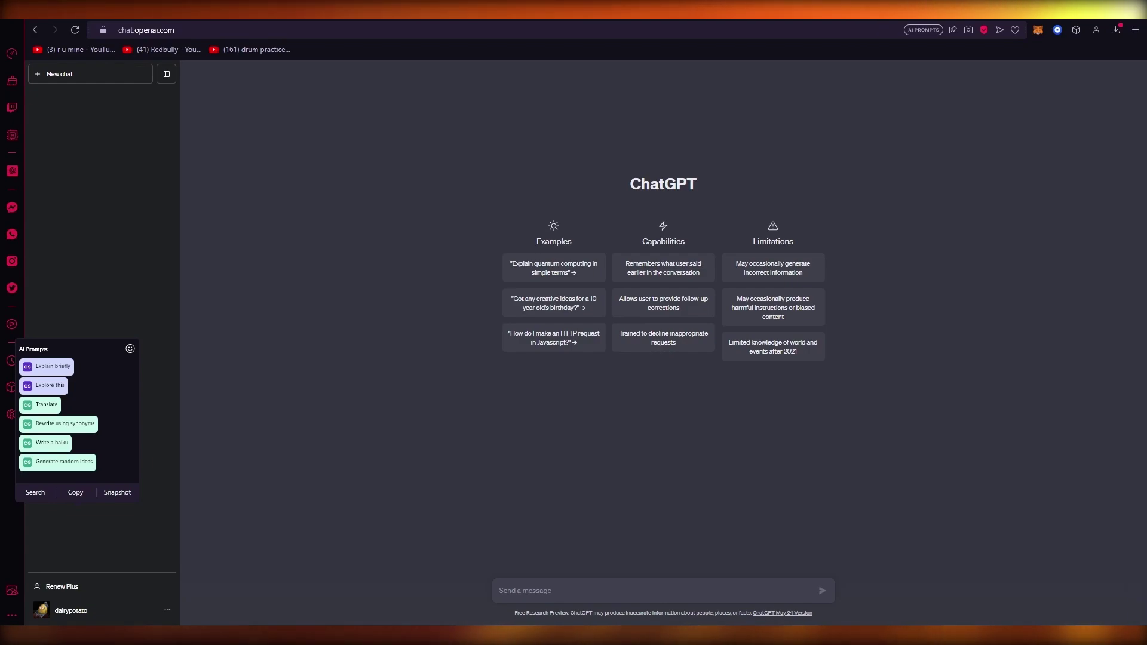
Step: Dismiss the AI Prompts extension popup so the empty new-chat welcome page shows
left_click(1125, 324)
type("i have a storytelling youtuvbe channel, write me a horror script for a 6 minute video")
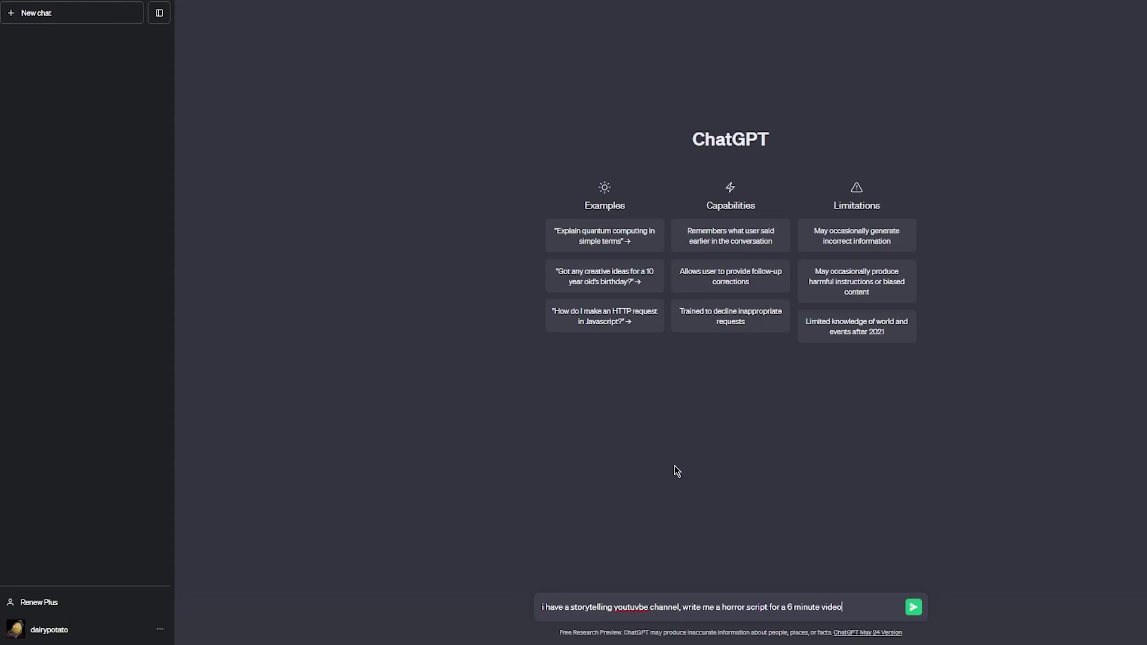
Step: Send the request for a horror script for a 6-minute storytelling YouTube video
key("Return")
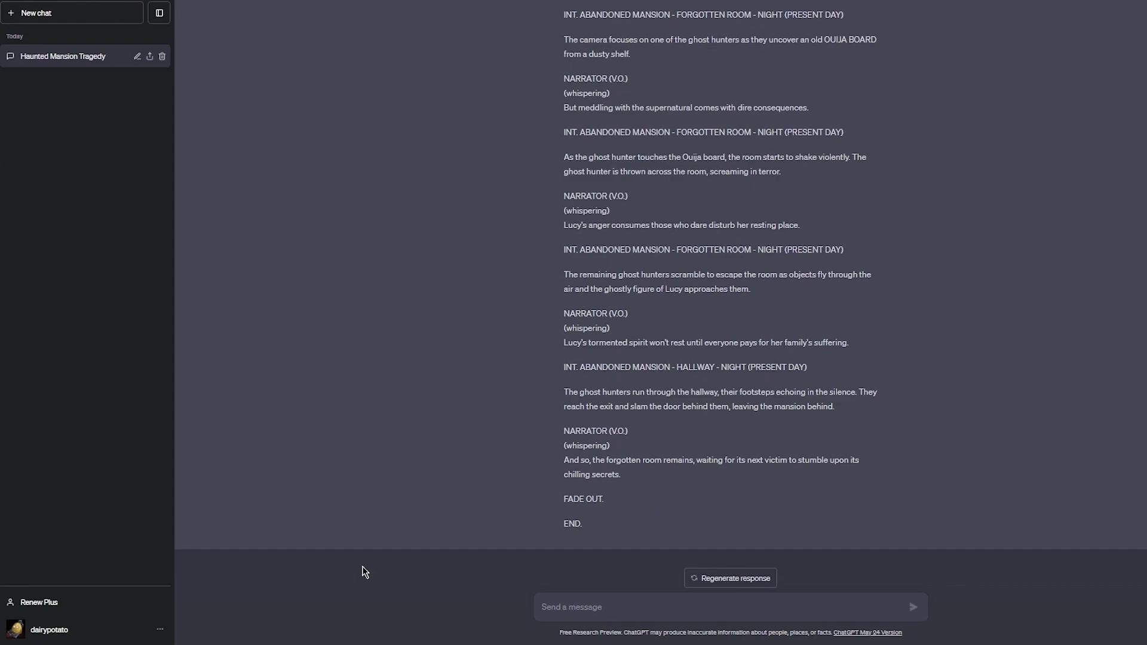
scroll(472, 353, "up", 5)
scroll(480, 351, "up", 5)
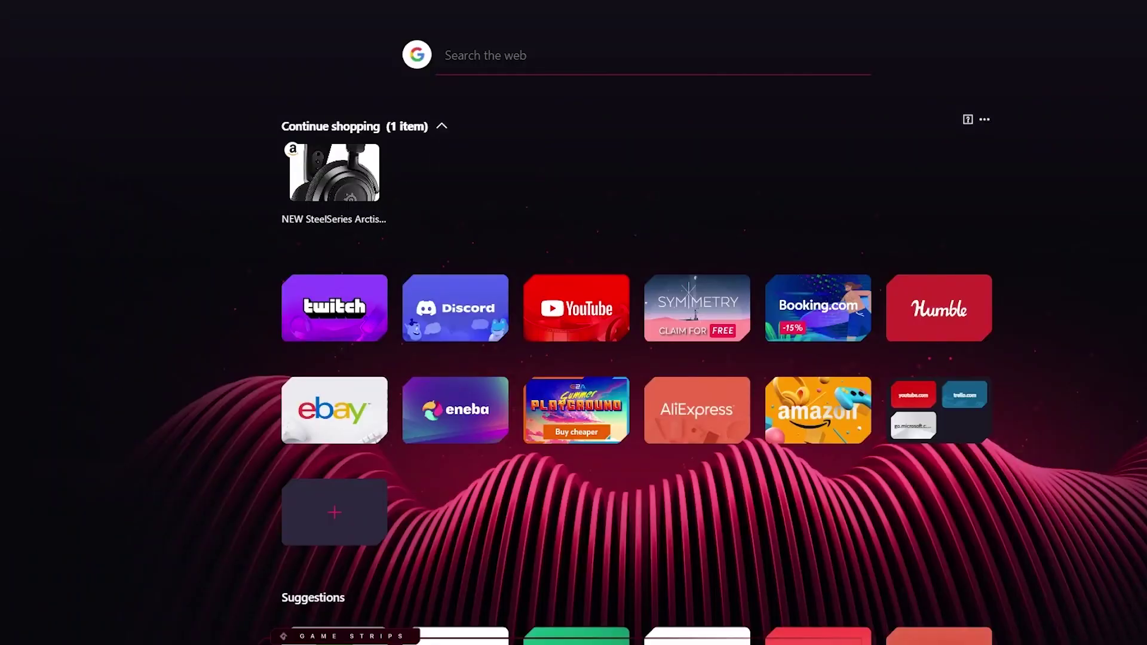
type("ai")
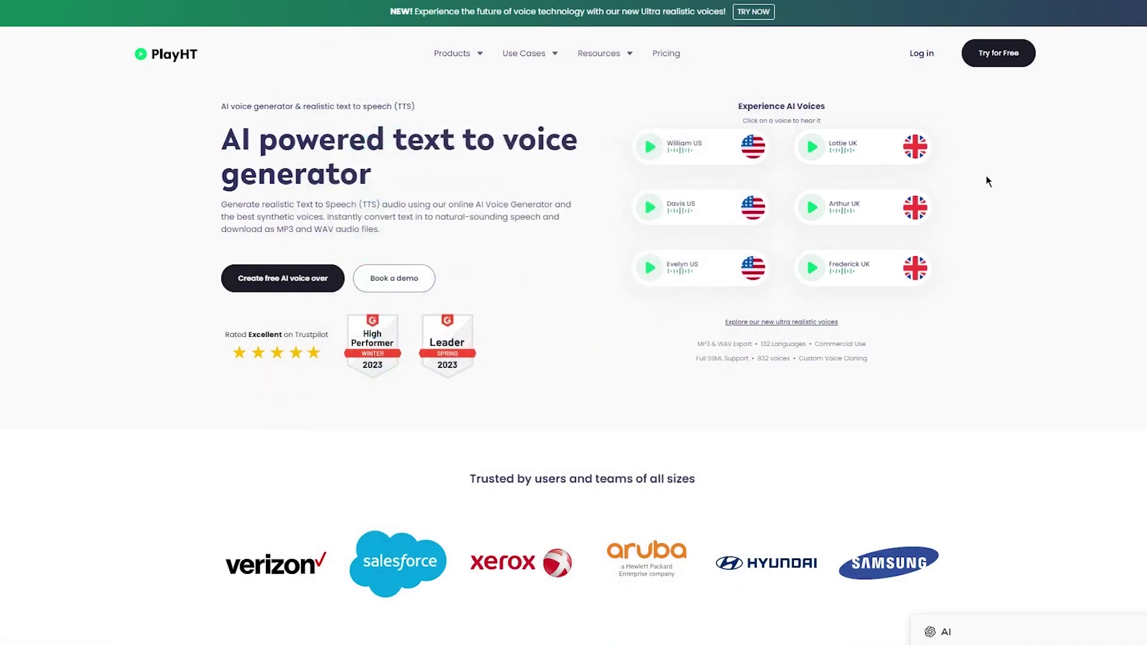
Step: Reach PlayHT's Ultra realistic AI voices page and play, then pause, the Anthony male voice sample
left_click(325, 281)
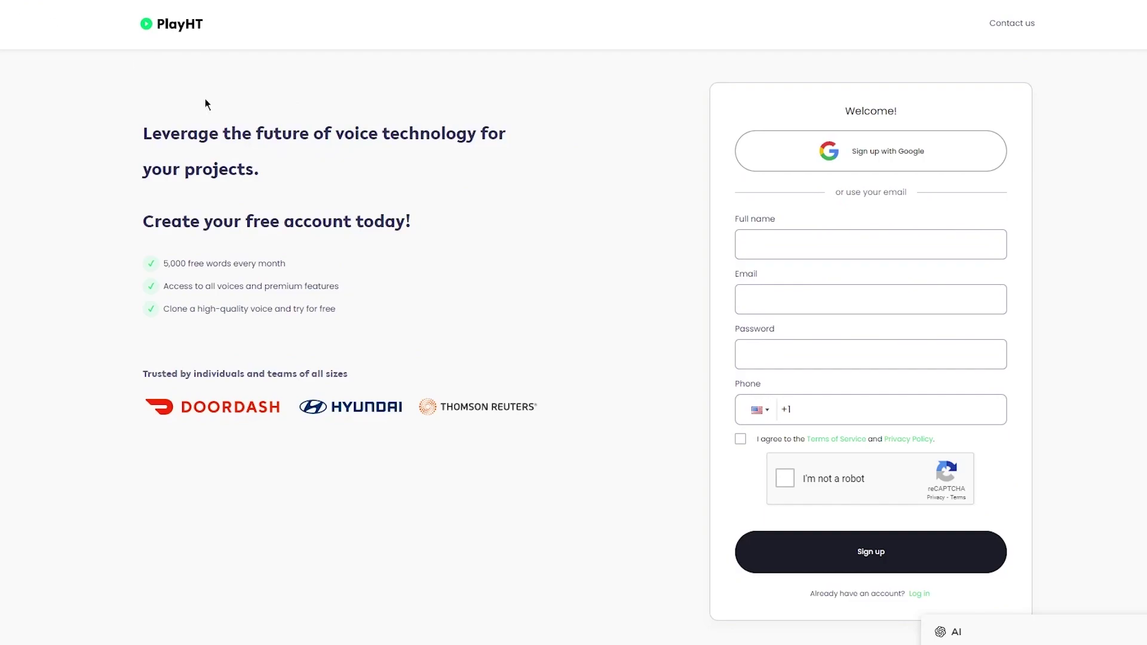
key("alt+Left")
scroll(233, 145, "down", 5)
scroll(233, 145, "down", 10)
scroll(242, 154, "down", 5)
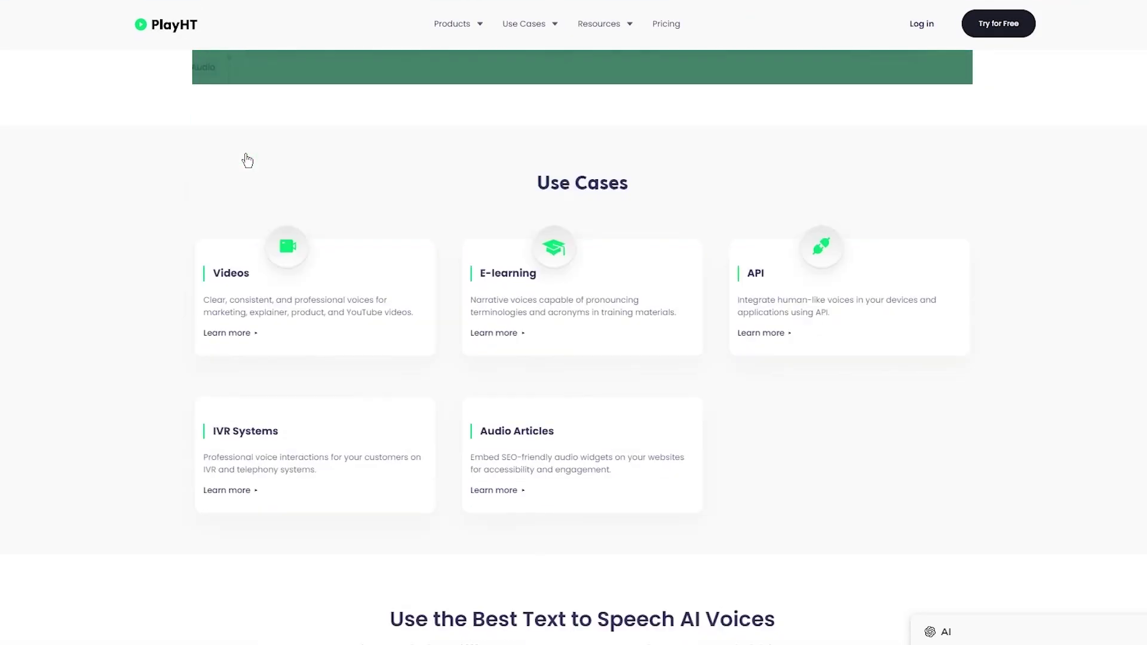
scroll(247, 160, "up", 3)
scroll(248, 160, "up", 15)
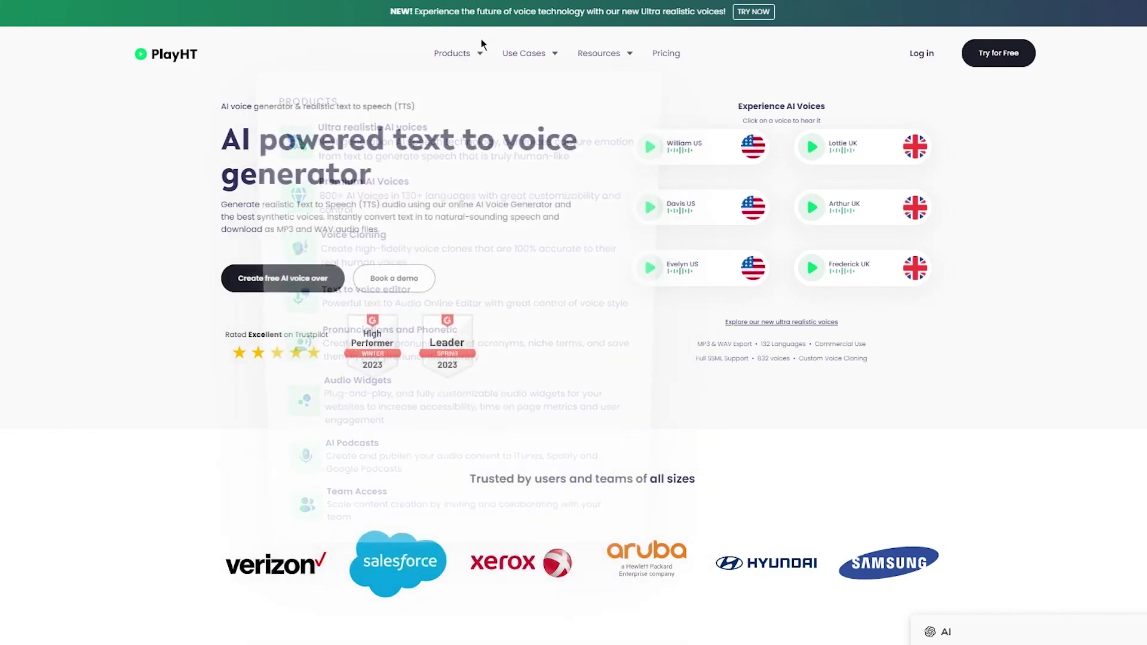
left_click(394, 129)
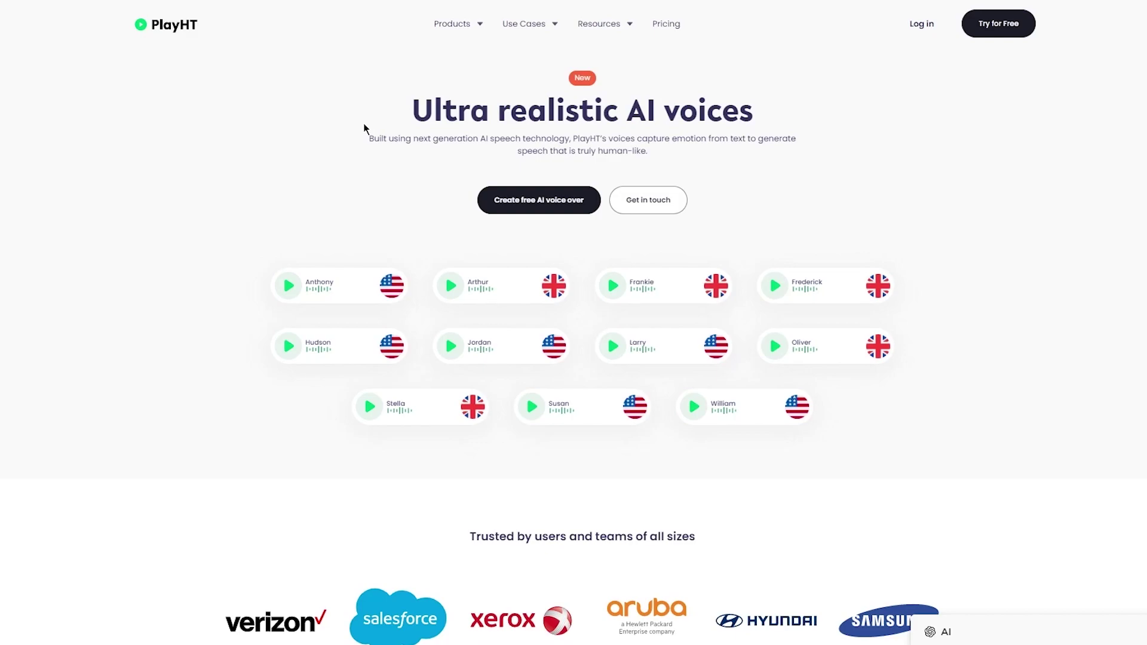
left_click(329, 281)
left_click(288, 286)
scroll(207, 166, "down", 5)
scroll(216, 193, "down", 4)
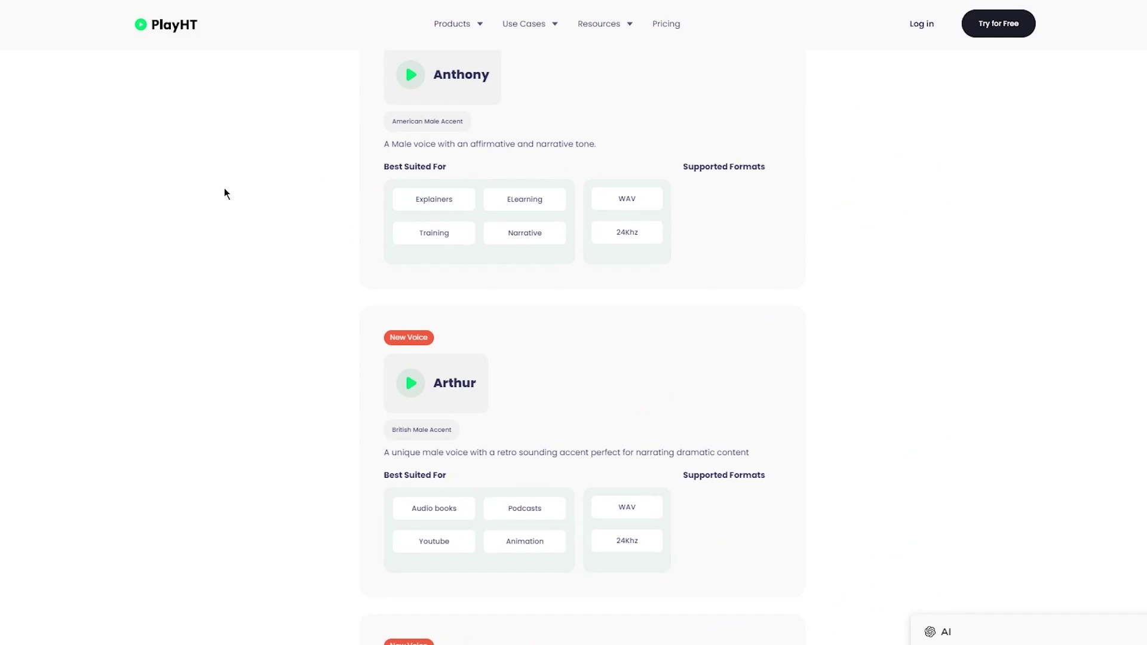
scroll(232, 189, "down", 5)
scroll(239, 197, "down", 5)
scroll(239, 211, "down", 5)
scroll(238, 201, "down", 5)
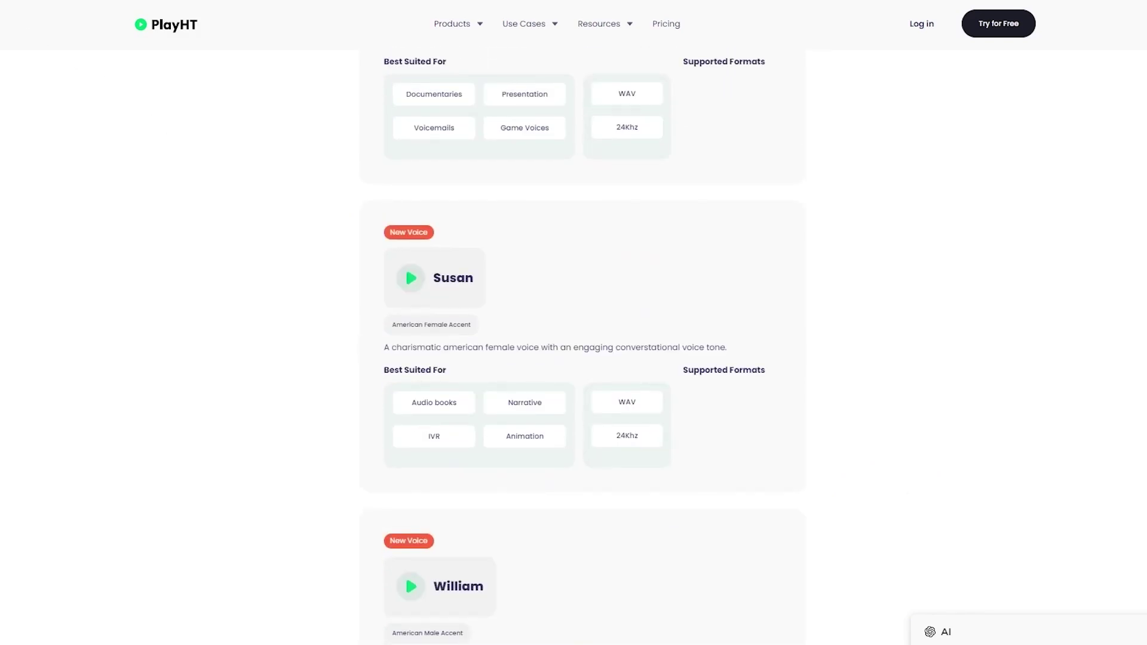
Step: Search 'ai text to speech', land in a blank VEED.io project and reach its Text to Speech panel
left_click(85, 23)
type("ai text")
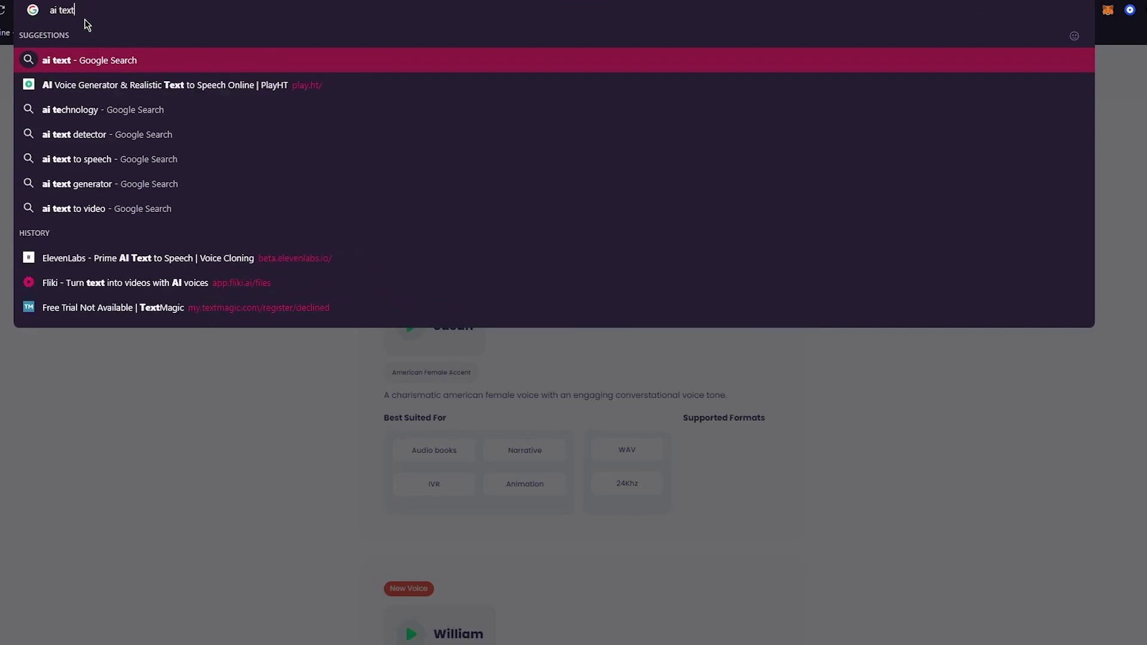
type(" t")
key("Down")
key("Down")
key("Return")
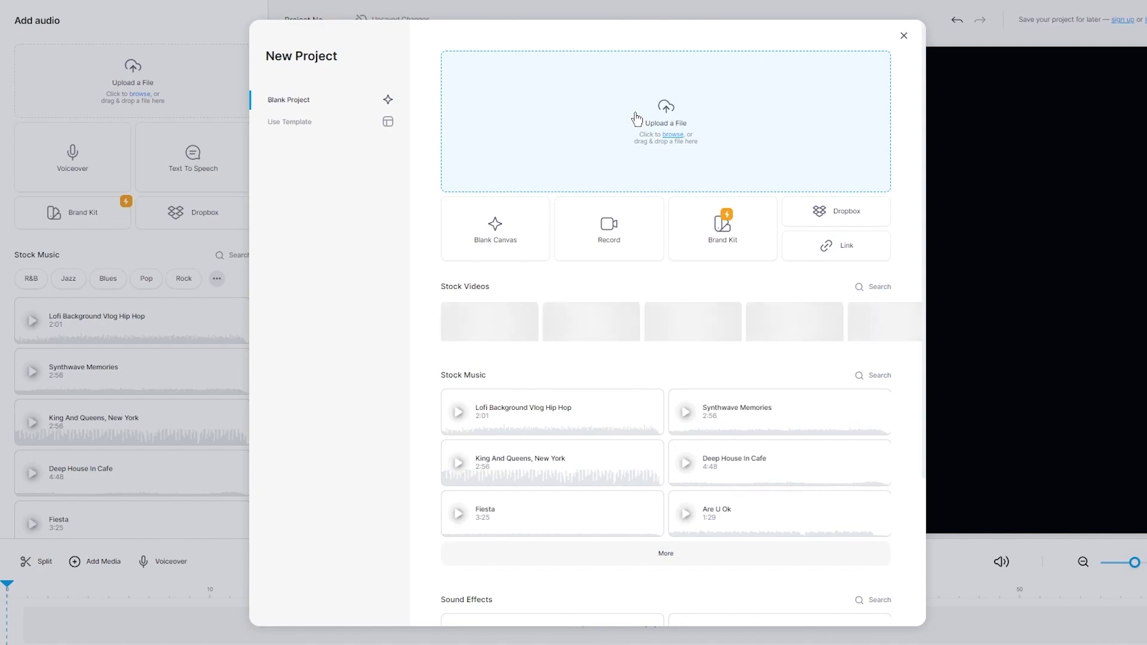
left_click(901, 39)
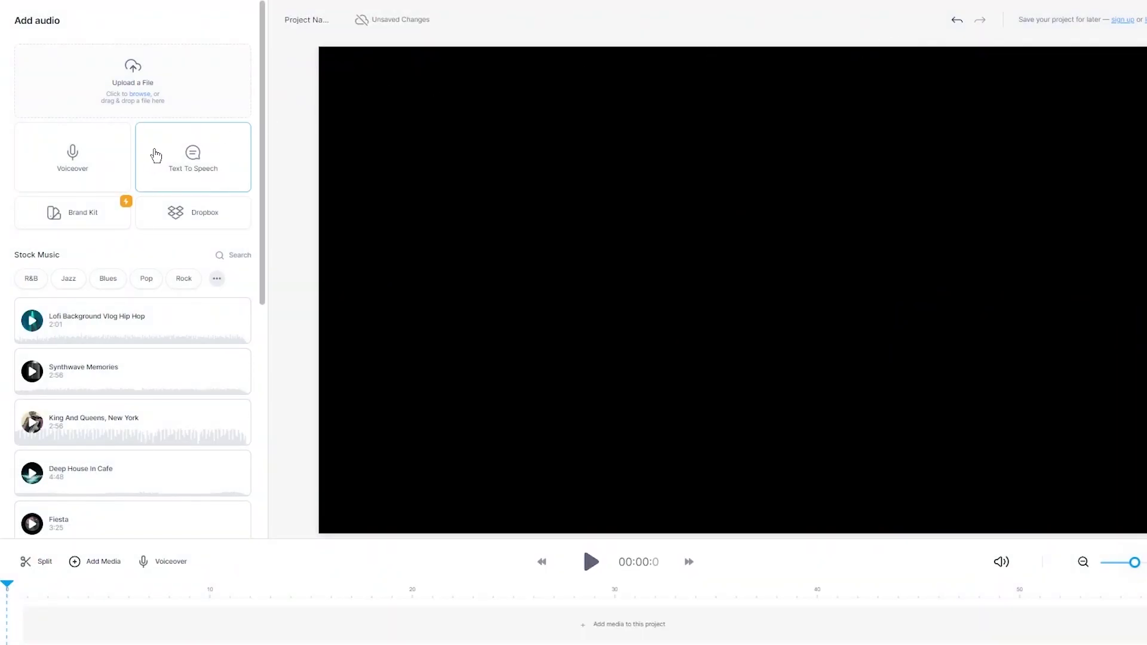
left_click(153, 155)
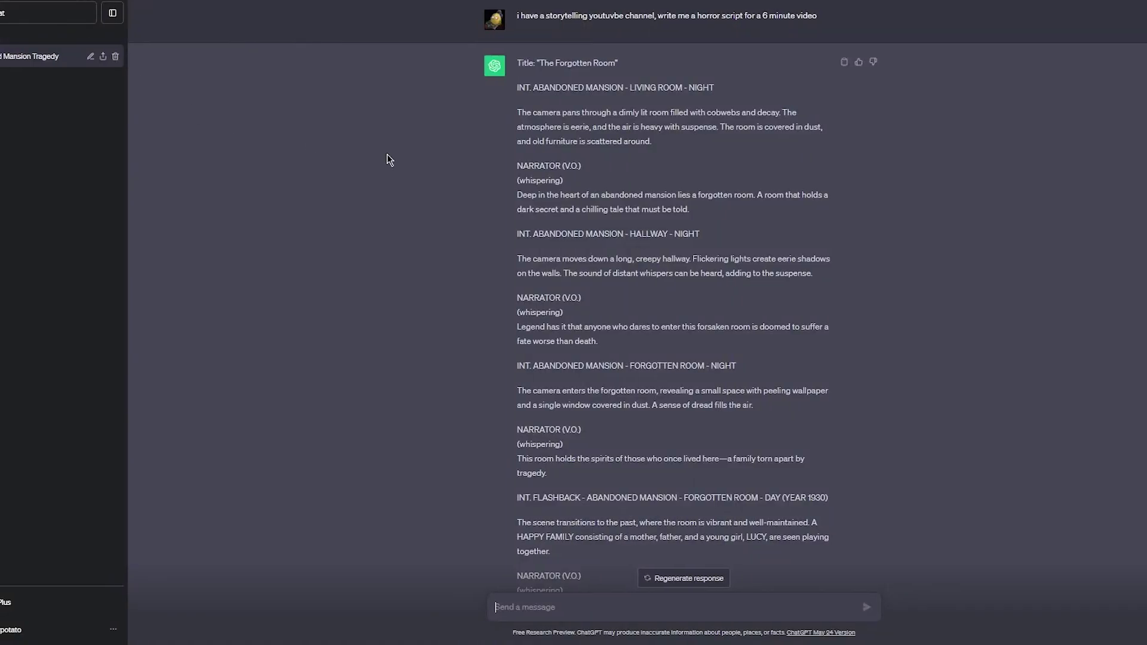
Step: Copy the horror script's opening lines from ChatGPT
mouse_move(566, 75)
left_mouse_down()
mouse_move(920, 412)
mouse_move(839, 219)
left_mouse_up()
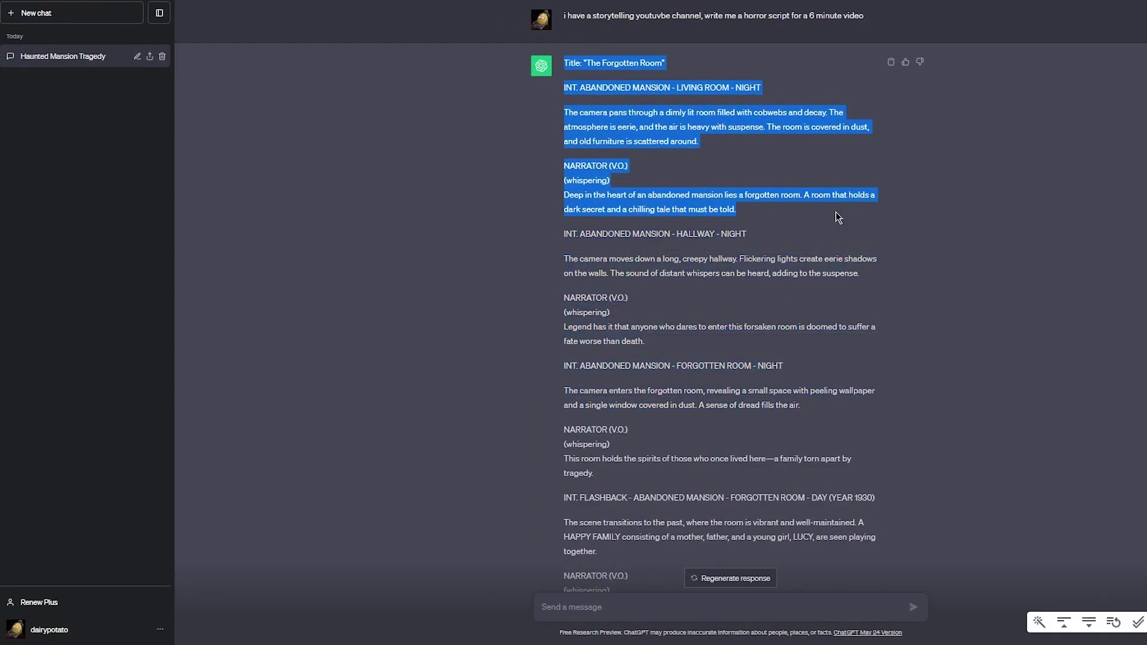
right_click(704, 203)
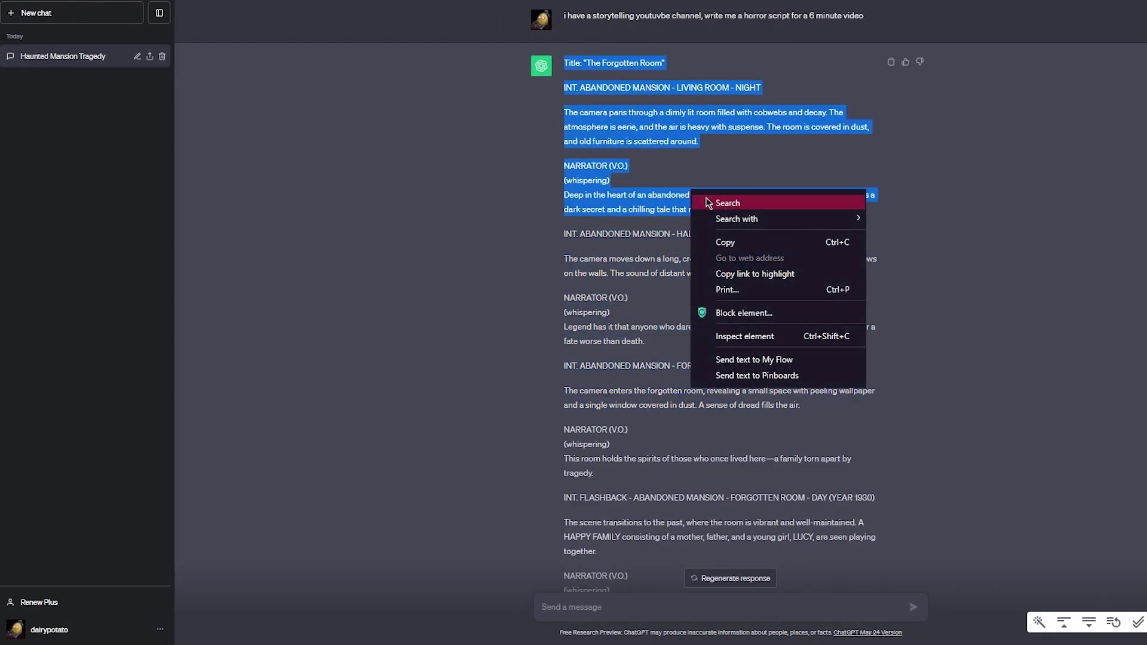
left_click(736, 243)
Step: Paste the script into the Your text field and trim its end to the 250/250 character limit
right_click(194, 94)
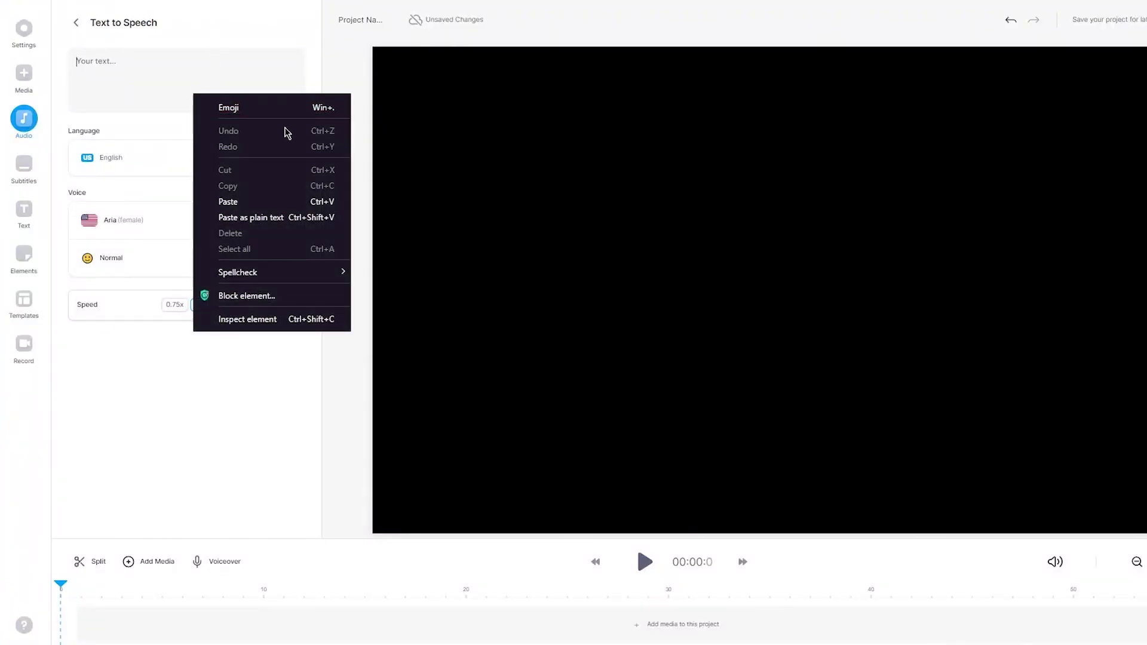
left_click(242, 196)
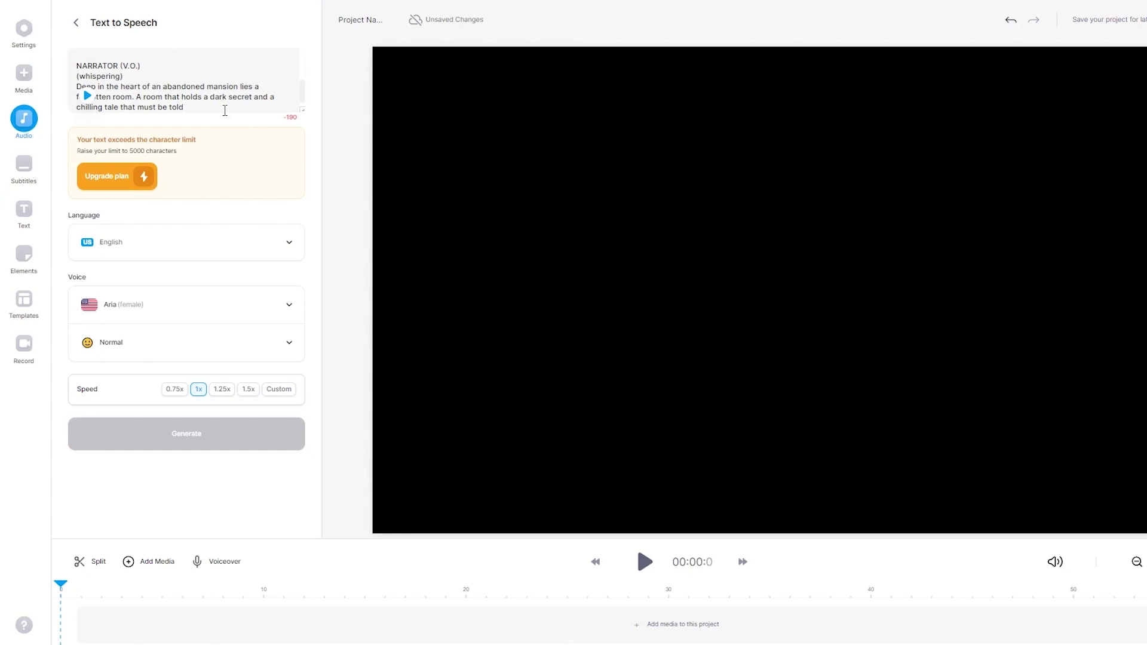
key("BackSpace")
key("BackSpace")
key("BackSpace")
key("BackSpace")
key("BackSpace")
key("BackSpace")
key("BackSpace")
key("BackSpace")
key("BackSpace")
key("BackSpace")
key("BackSpace")
key("BackSpace")
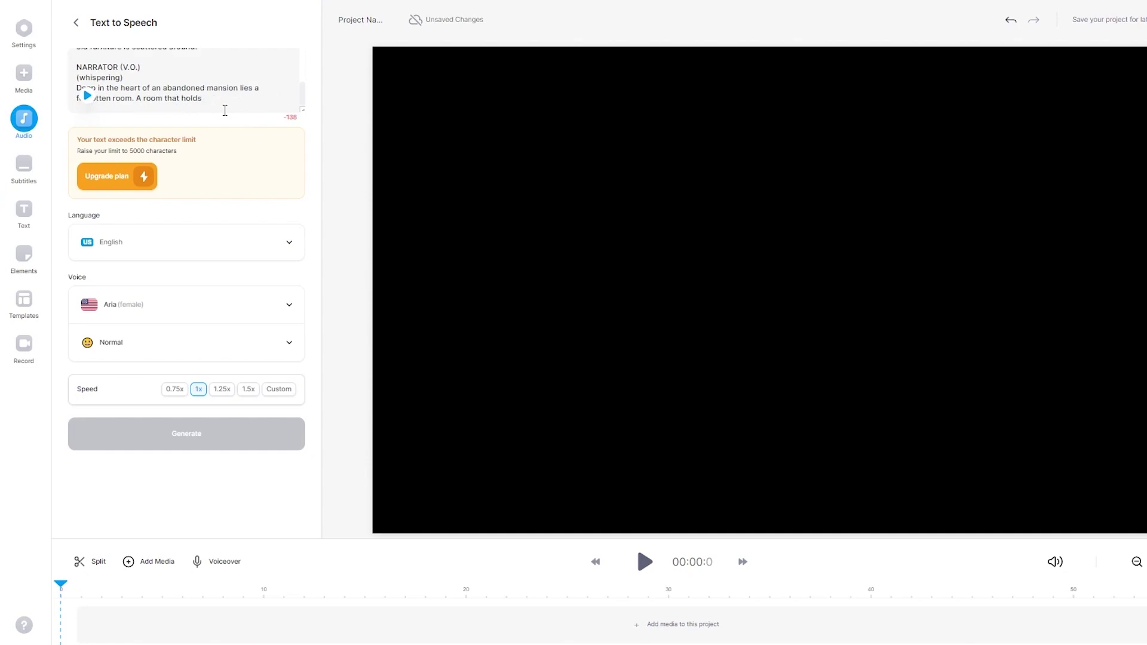
key("BackSpace")
key("BackSpace")
key("BackSpace")
key("BackSpace")
key("BackSpace")
key("BackSpace")
key("BackSpace")
key("BackSpace")
key("BackSpace")
key("BackSpace")
key("BackSpace")
key("BackSpace")
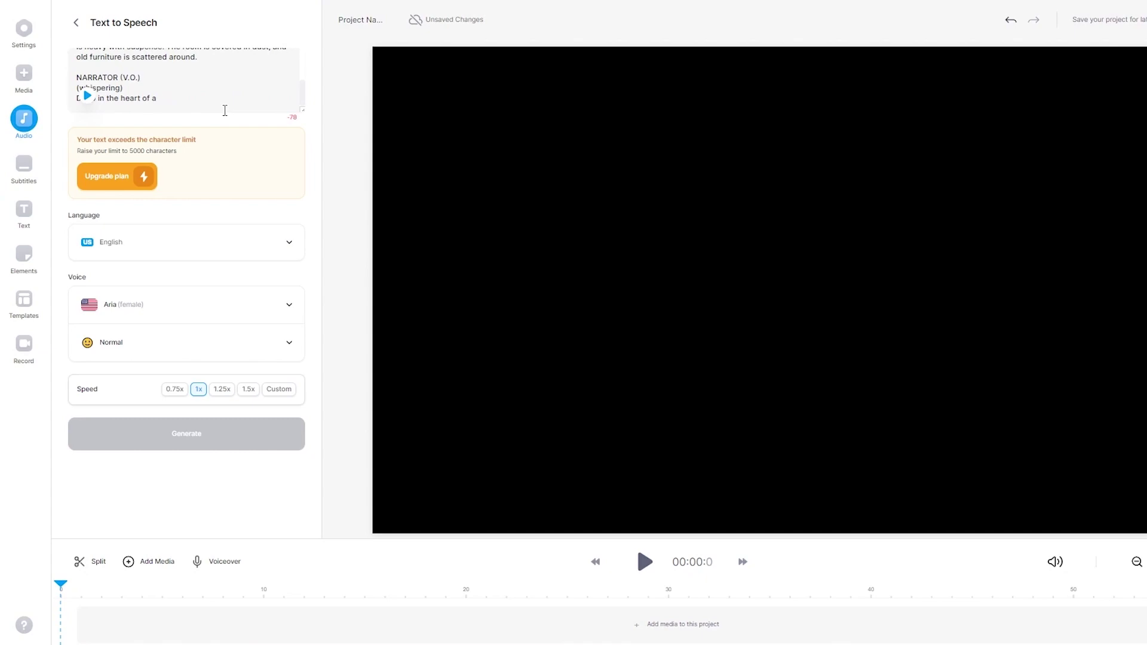
key("BackSpace")
key("BackSpace")
key("BackSpace")
key("BackSpace")
key("BackSpace")
key("BackSpace")
key("BackSpace")
key("BackSpace")
key("BackSpace")
key("BackSpace")
key("BackSpace")
key("BackSpace")
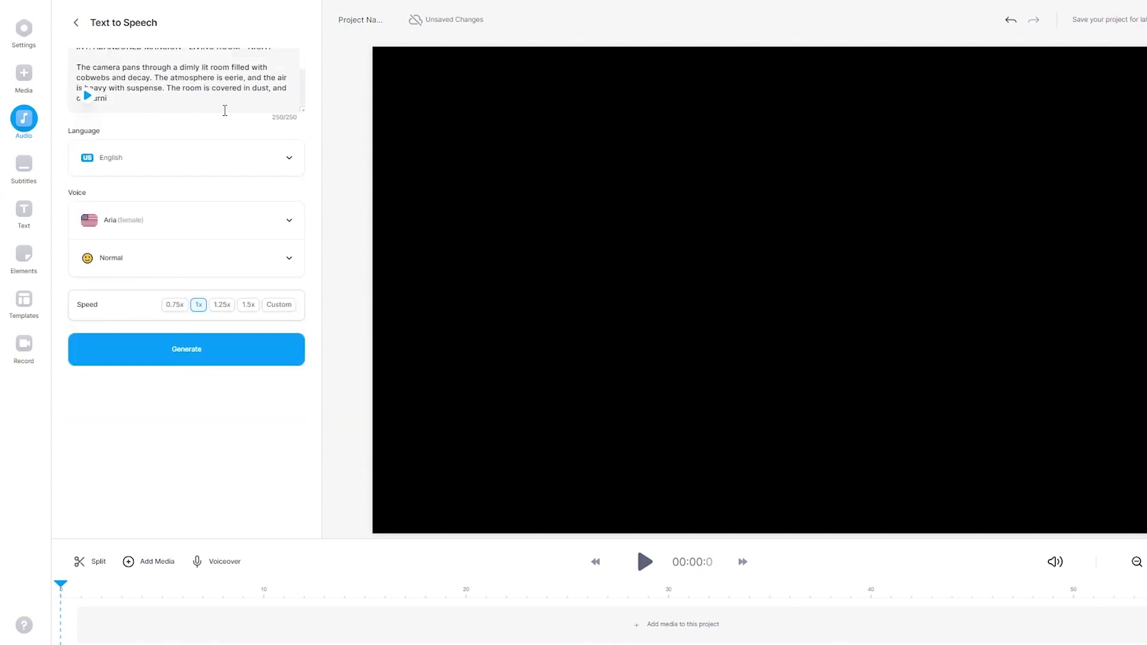
scroll(224, 109, "up", 2)
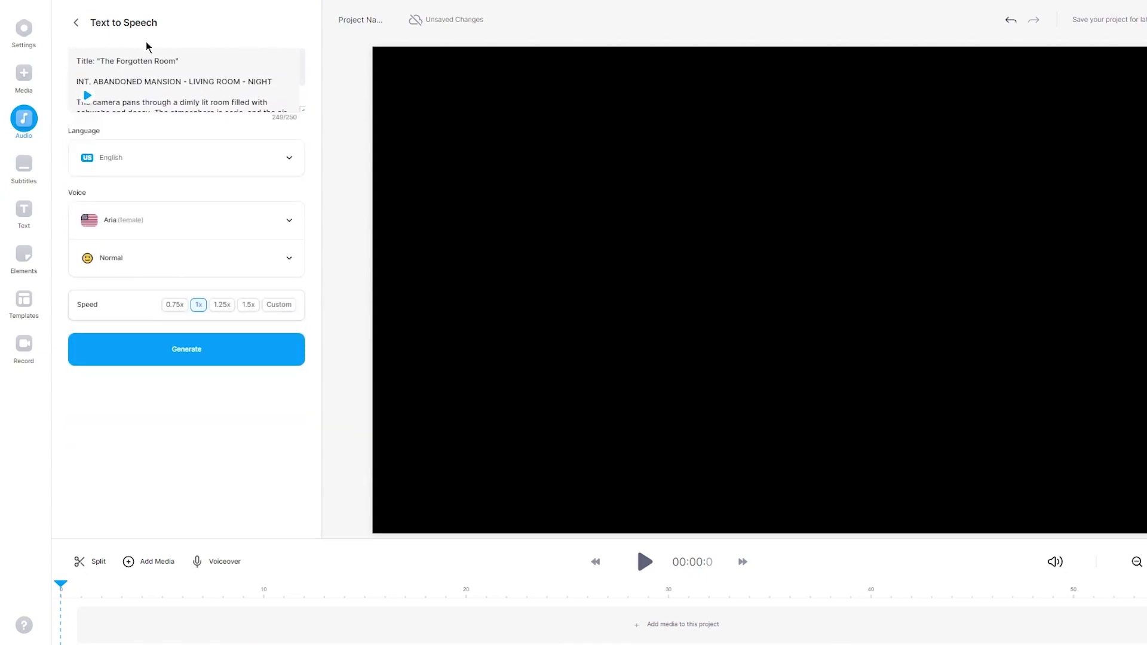
scroll(148, 54, "down", 2)
Step: Keep English, choose the male voice Eric at 1.25x speed and generate the voiceover audio
left_click(190, 167)
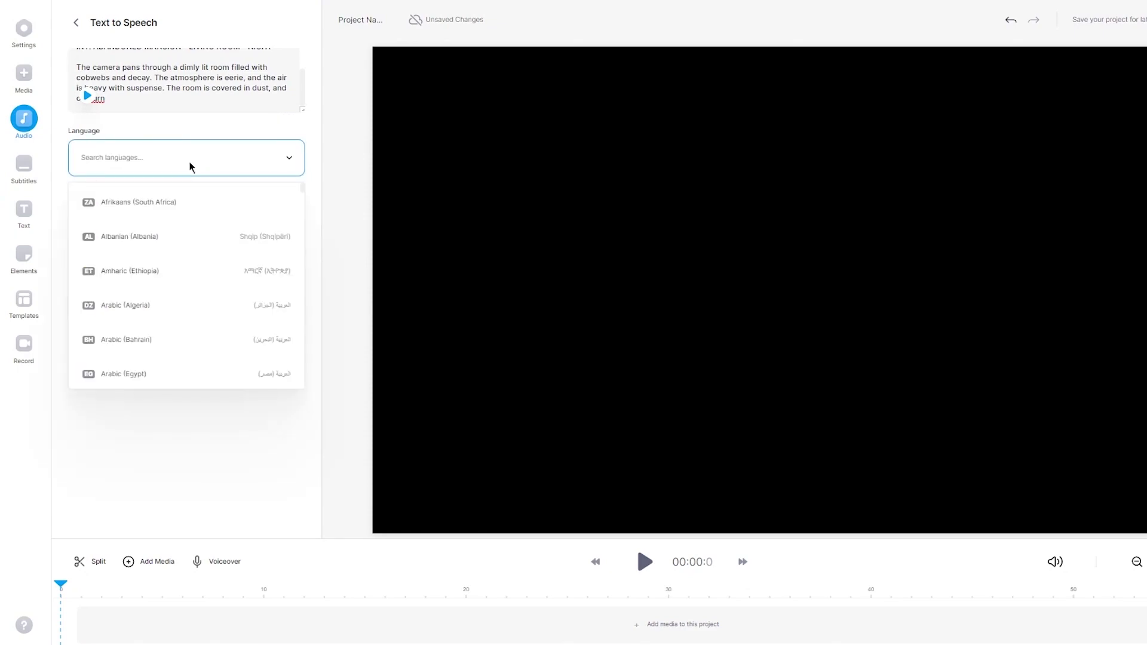
left_click(191, 165)
left_click(223, 224)
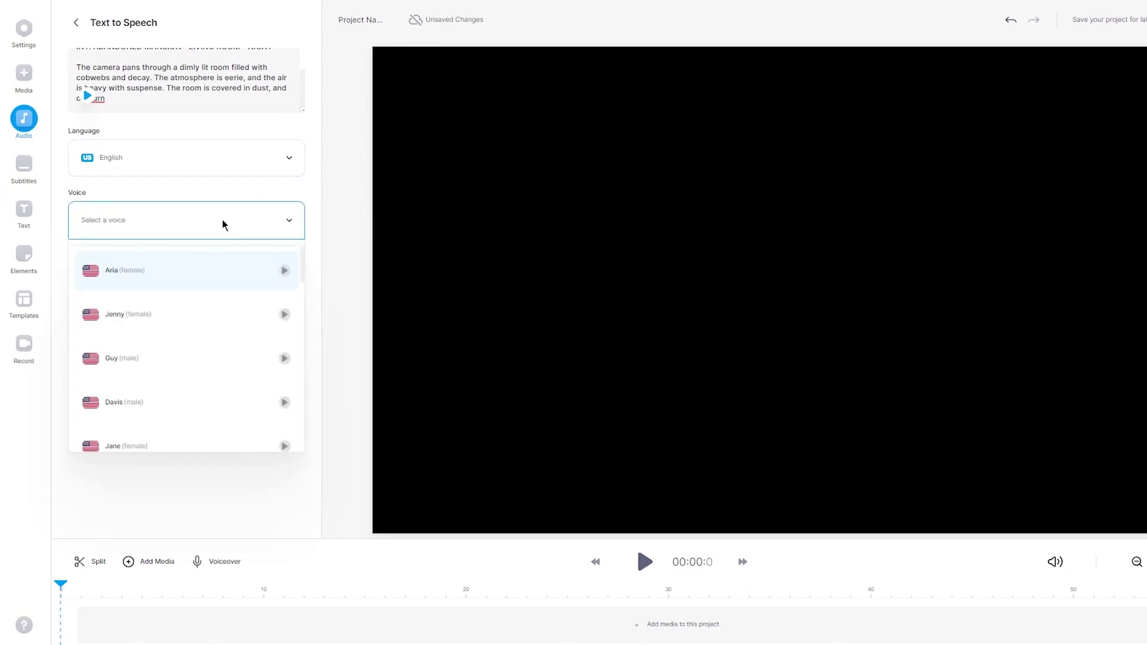
scroll(213, 362, "down", 2)
scroll(212, 362, "down", 2)
scroll(212, 361, "down", 2)
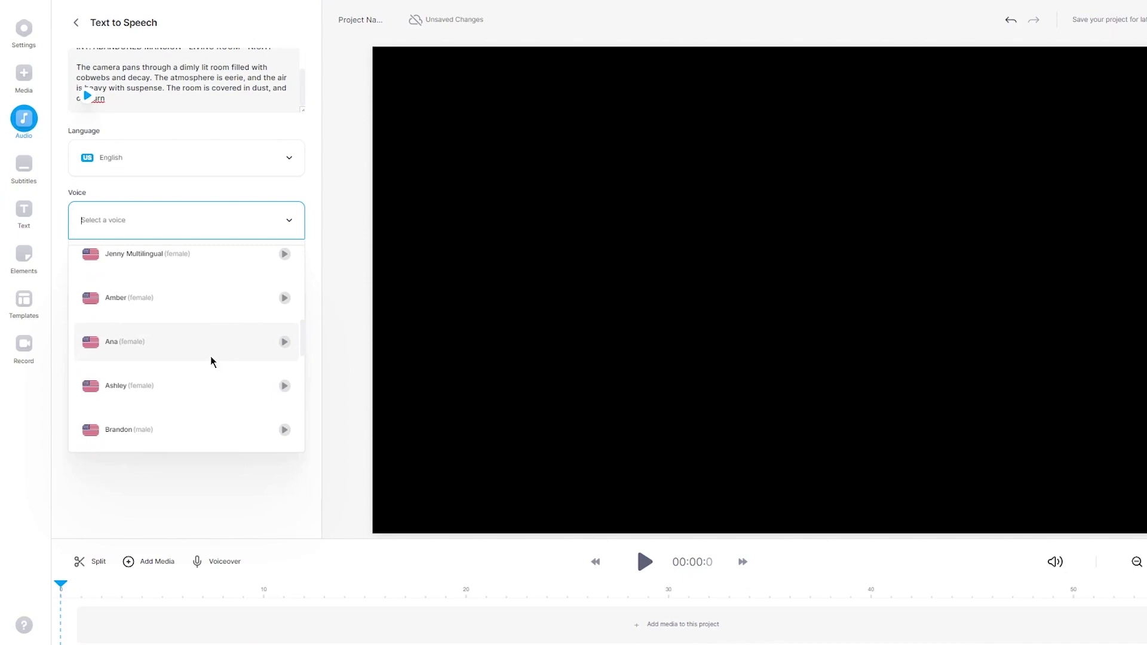
scroll(166, 367, "down", 3)
left_click(170, 284)
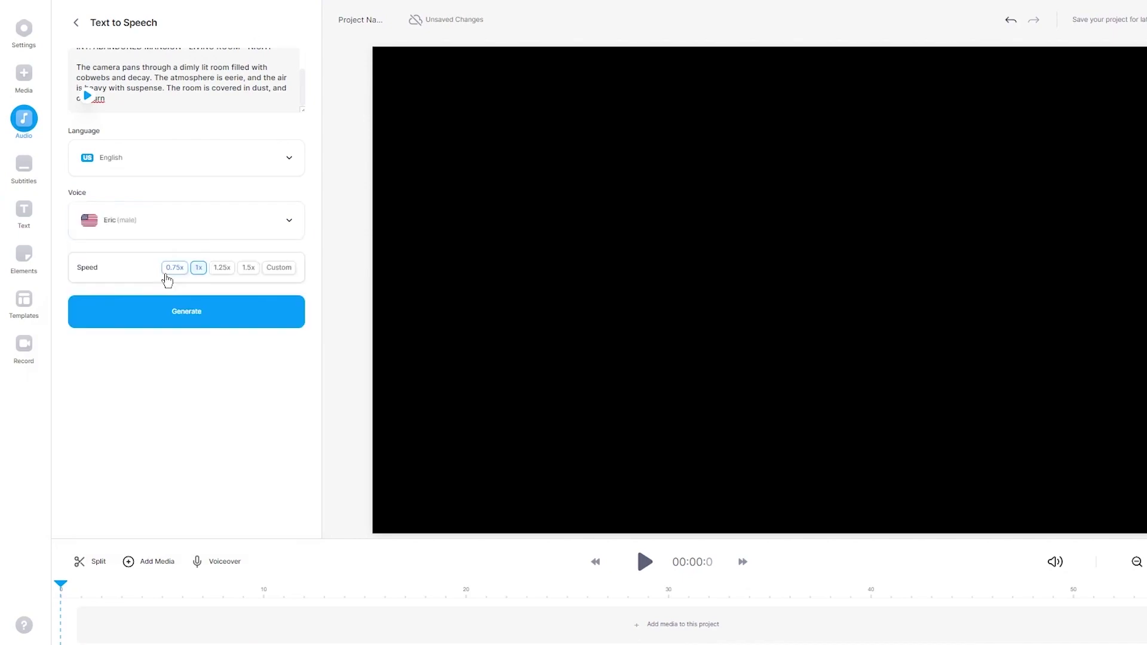
left_click(223, 267)
left_click(208, 310)
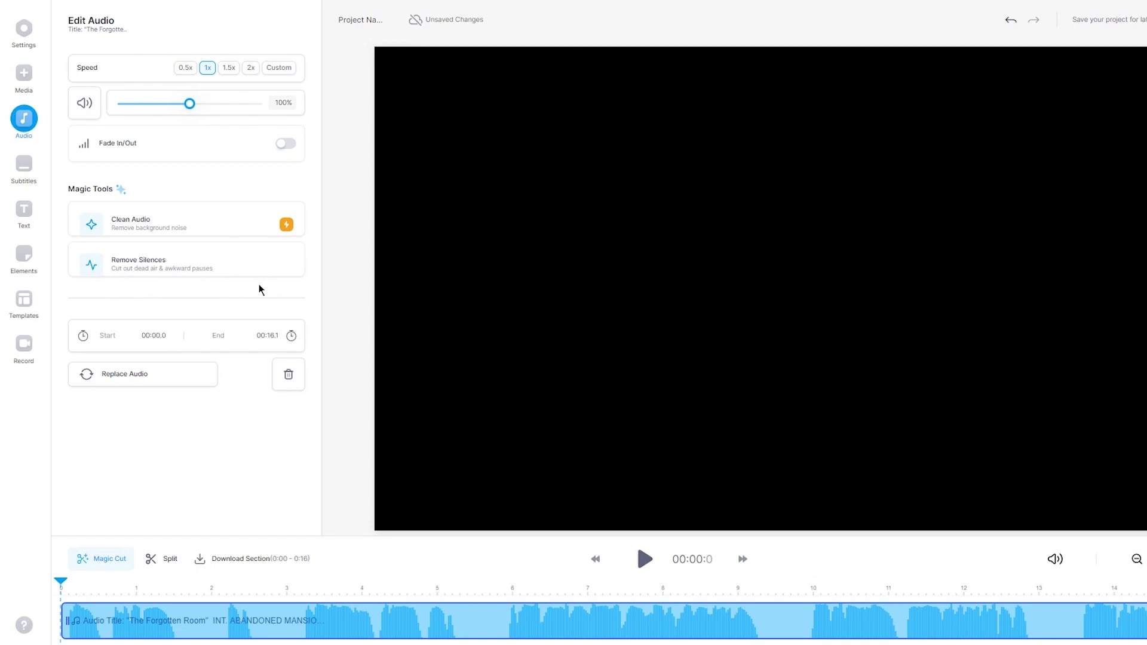
Step: Play back the generated voiceover while browsing Text and Media panels, then pause and select the audio track
left_click(644, 559)
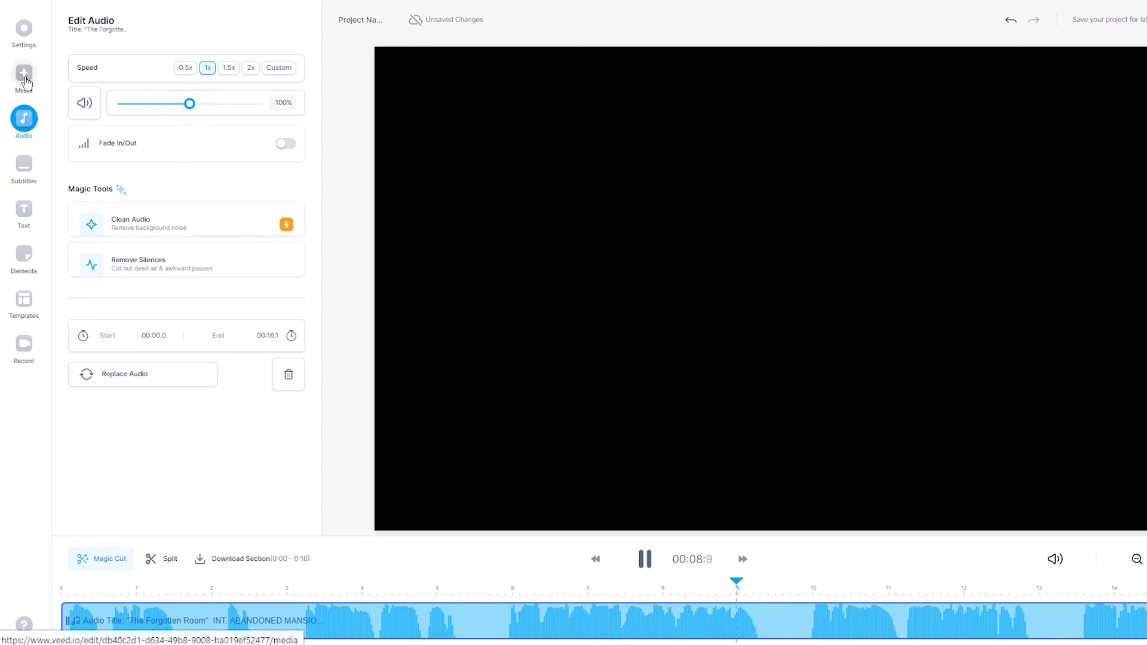
left_click(25, 210)
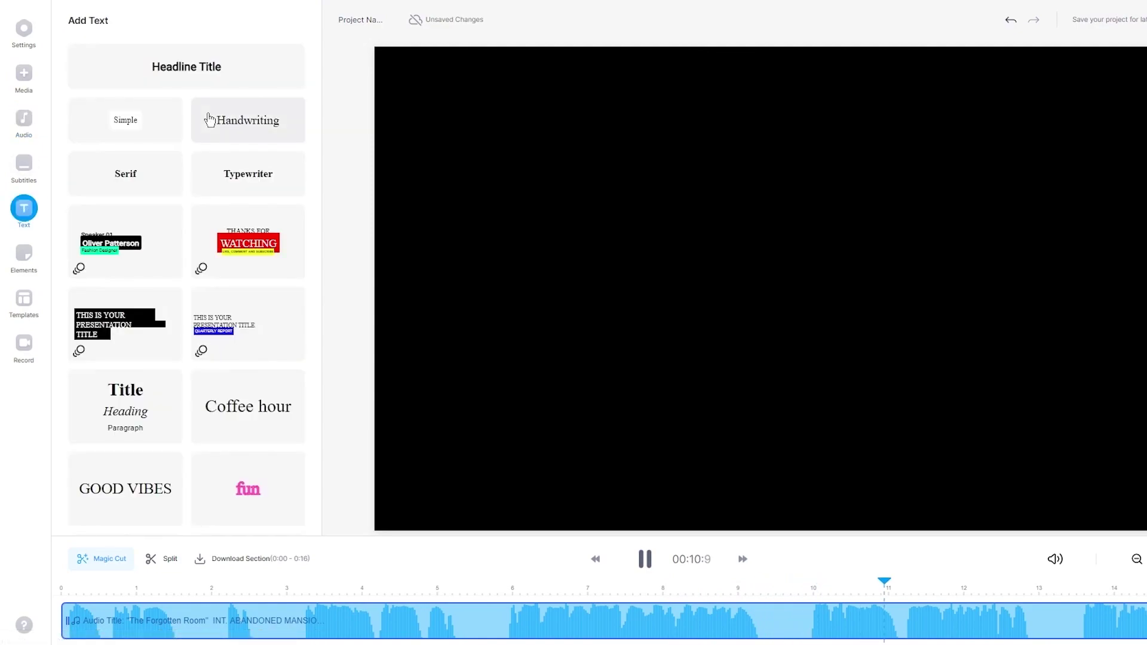
left_click(23, 75)
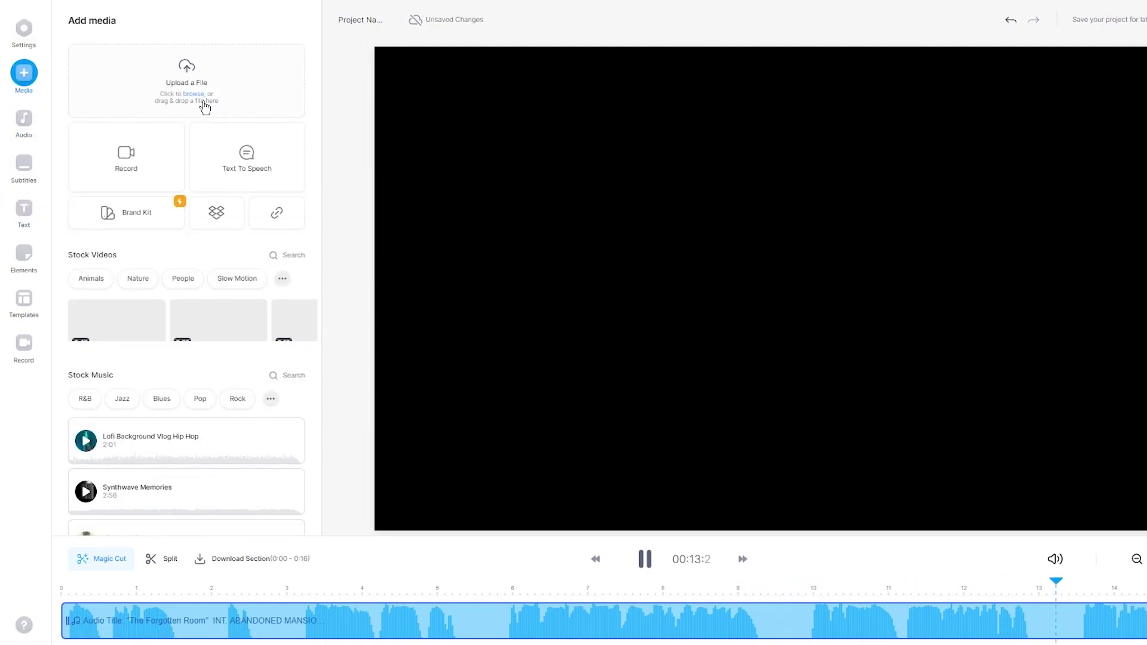
left_click(250, 170)
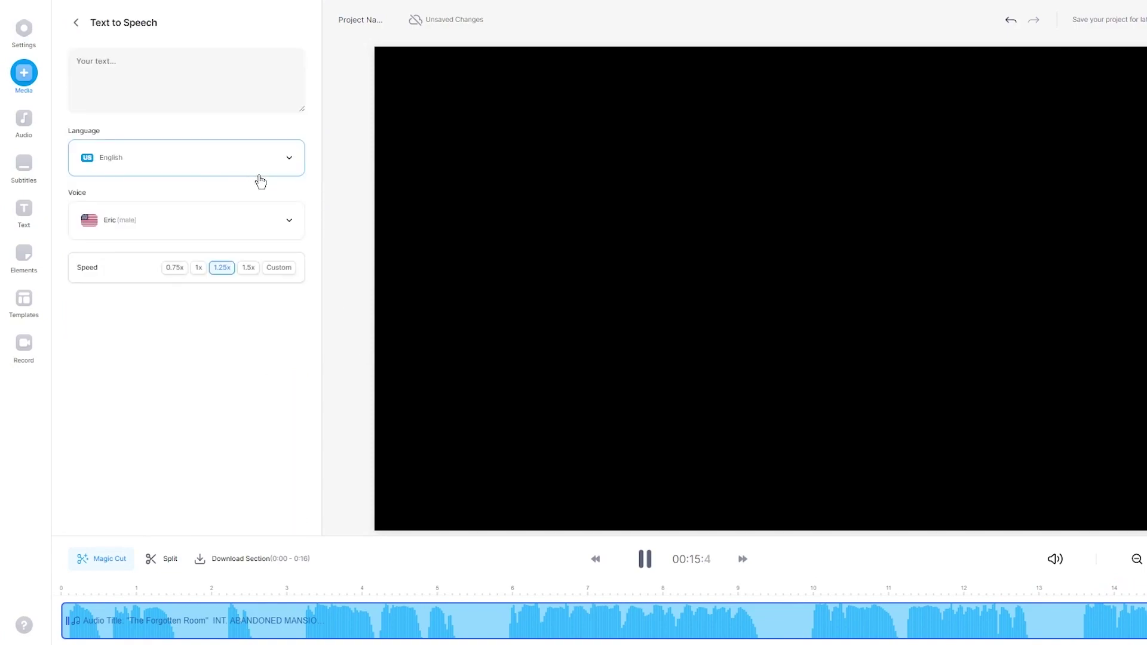
left_click(645, 557)
left_click(604, 621)
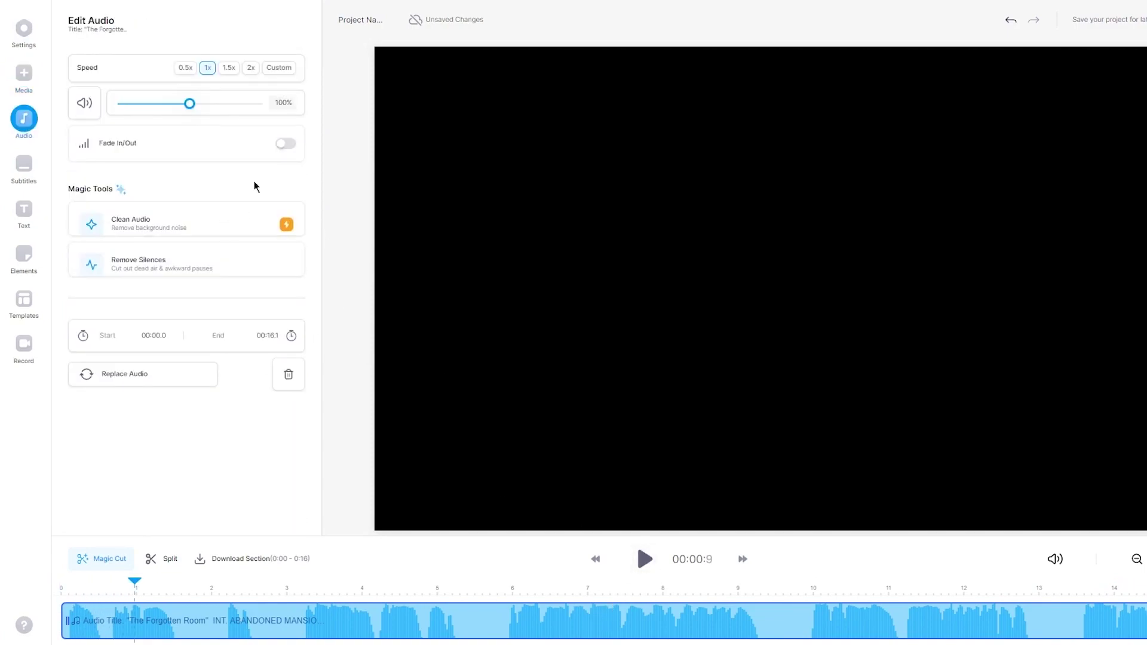